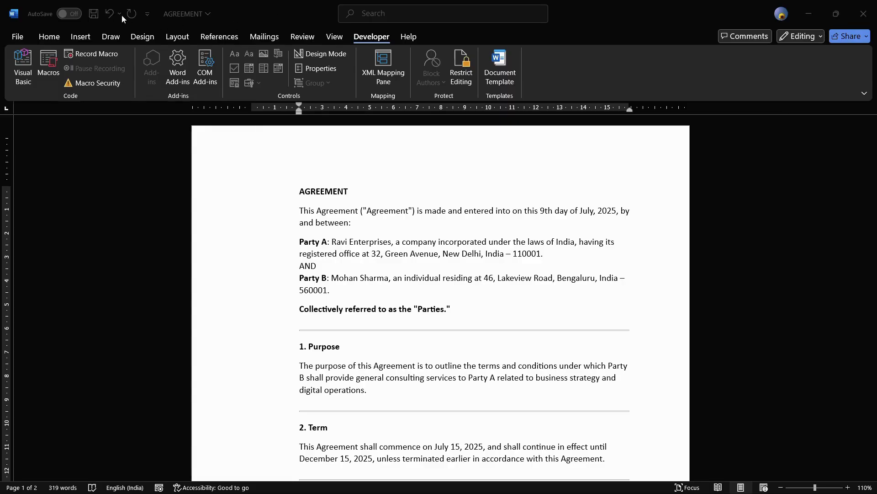
- Open the Language page of Word Options from the File menu
left_click(17, 38)
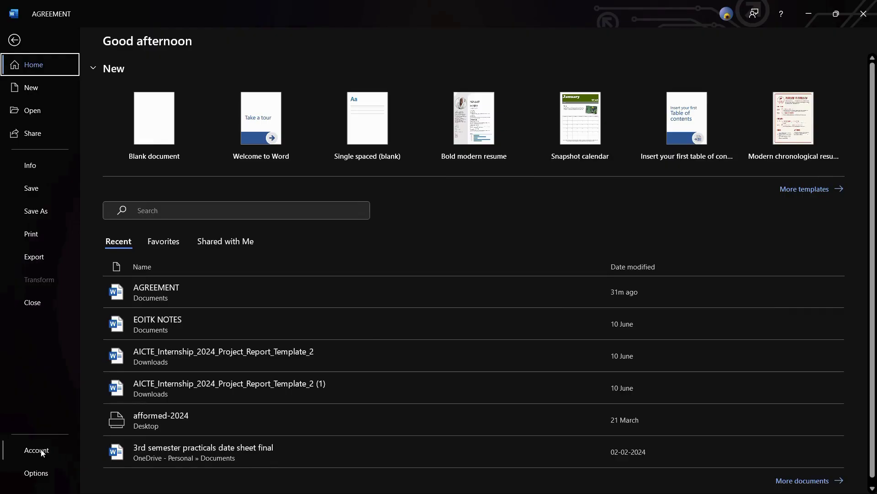
left_click(35, 473)
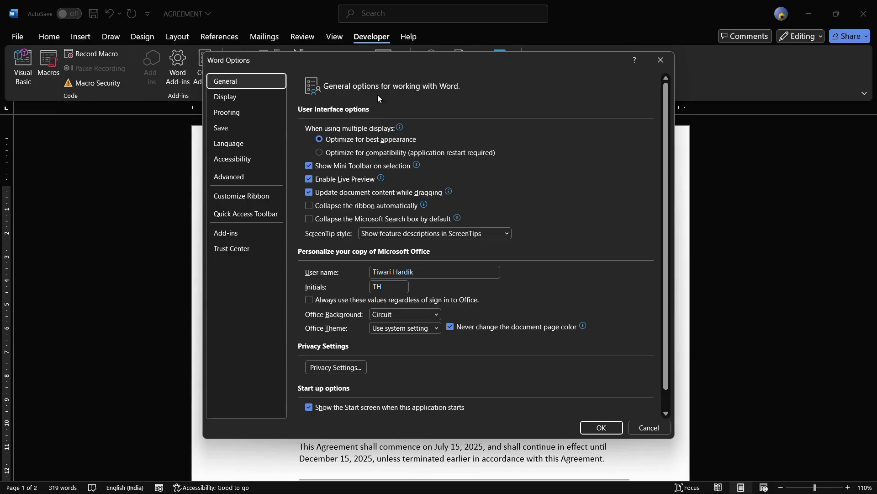
left_click(240, 145)
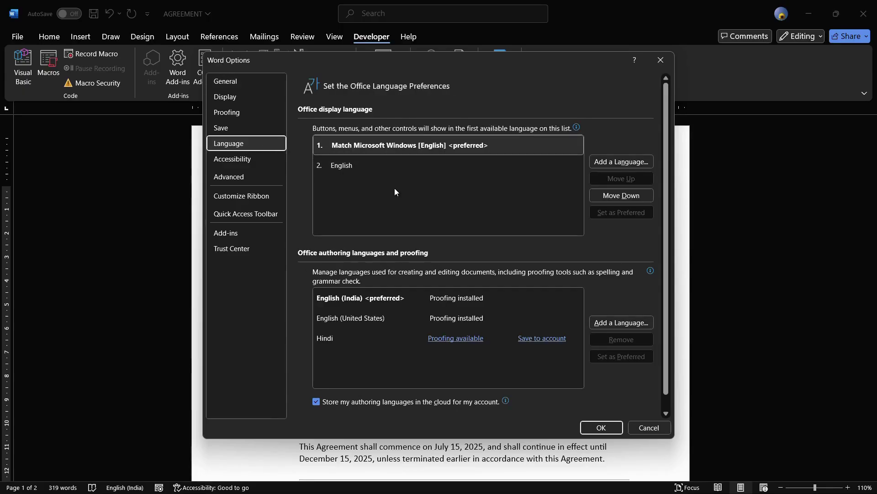
- Select the English display language entry and start adding a new display language
scroll(357, 195, "down", 1)
scroll(357, 195, "up", 1)
scroll(414, 259, "down", 1)
scroll(429, 274, "up", 1)
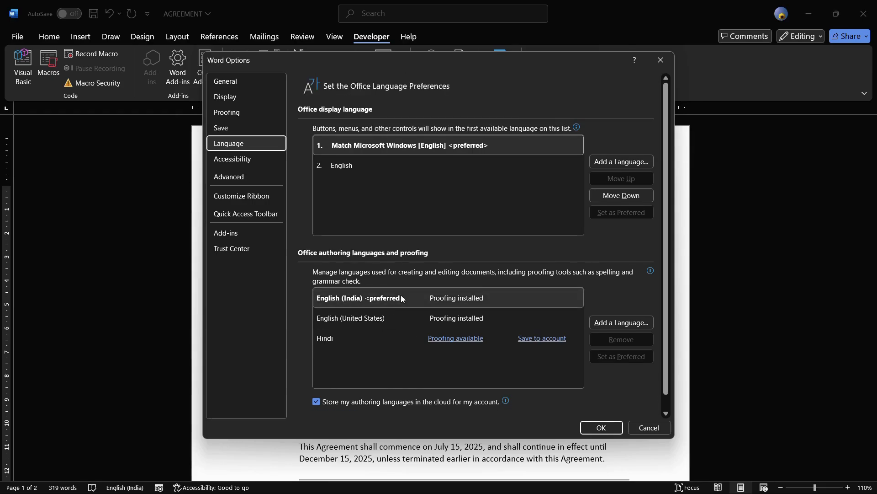
left_click(362, 164)
left_click(380, 146)
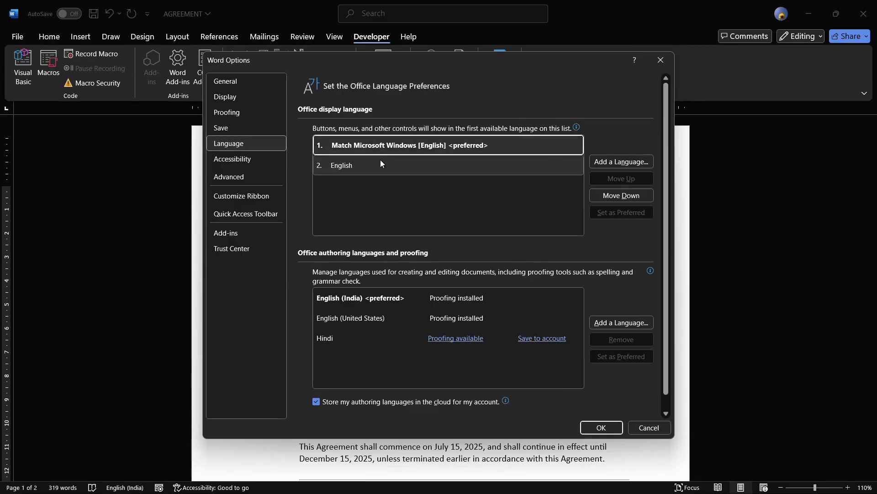
left_click(374, 163)
left_click(358, 145)
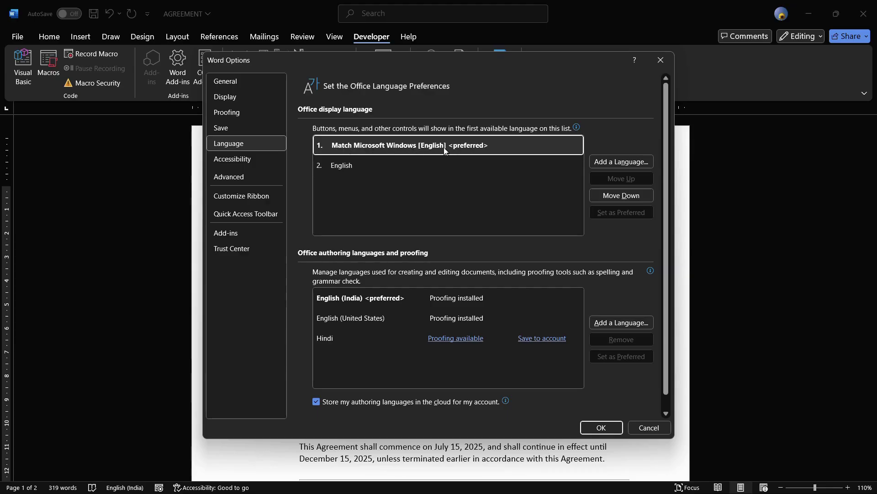
left_click(345, 170)
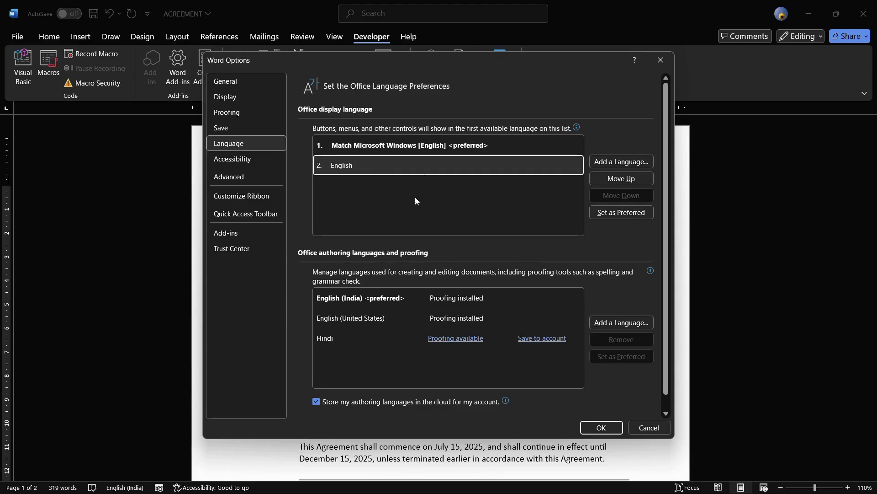
left_click(614, 162)
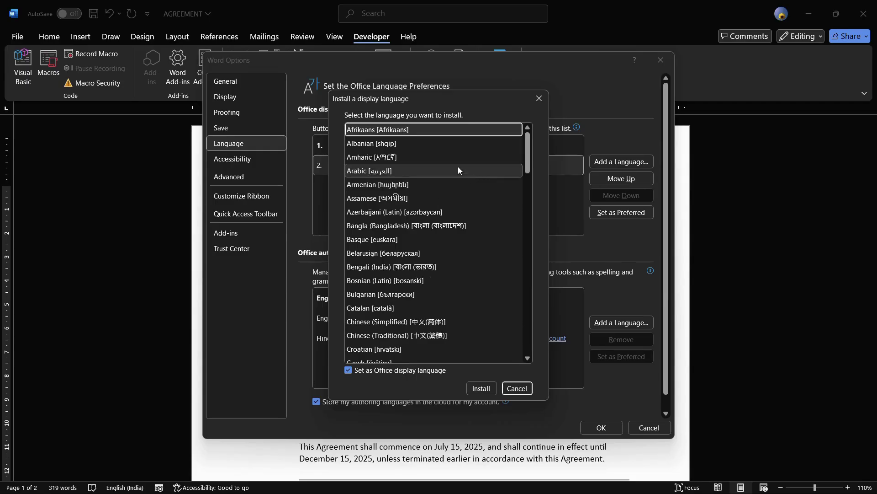
- Choose Hindi, untick Set as Office display language, and install it
scroll(458, 169, "down", 18)
scroll(458, 170, "down", 8)
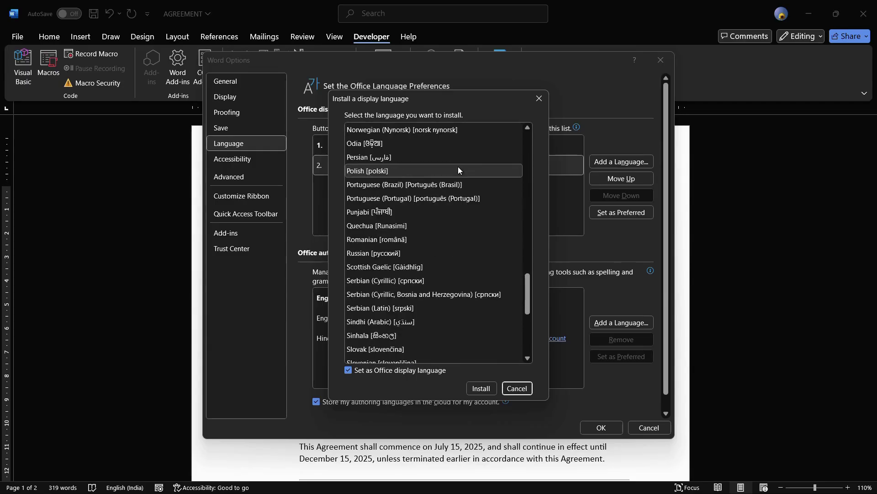
scroll(458, 170, "up", 6)
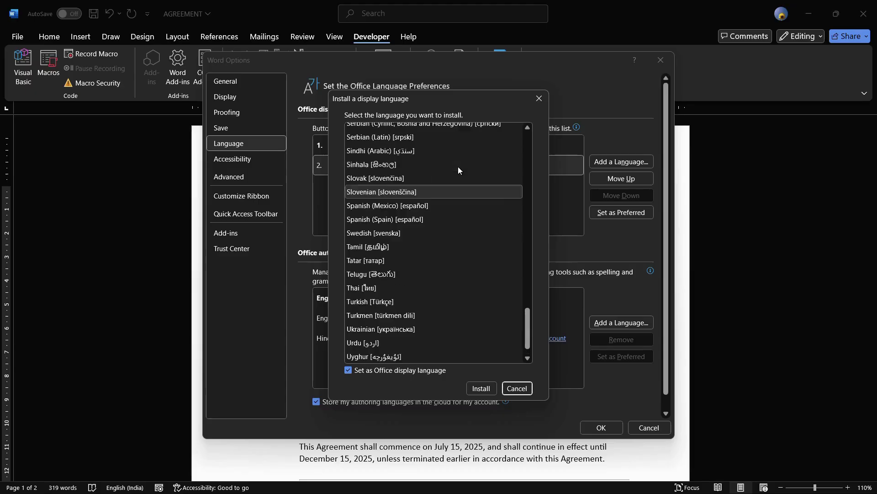
scroll(458, 169, "up", 5)
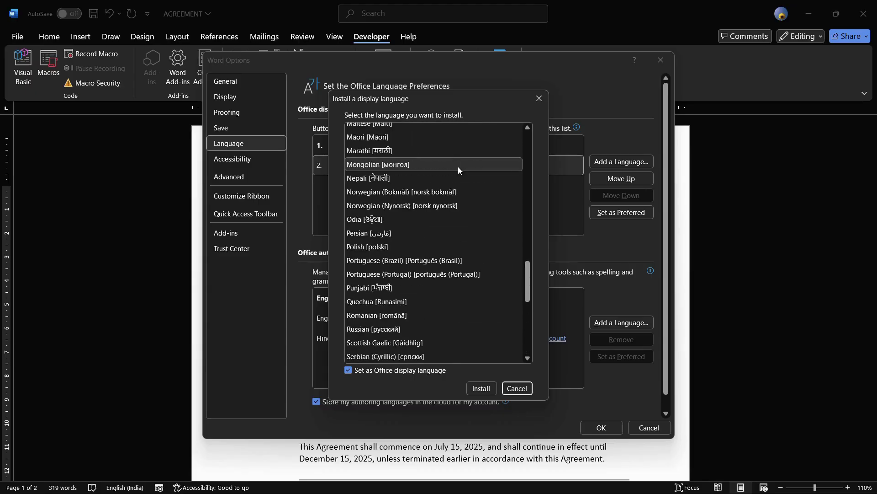
scroll(458, 169, "up", 3)
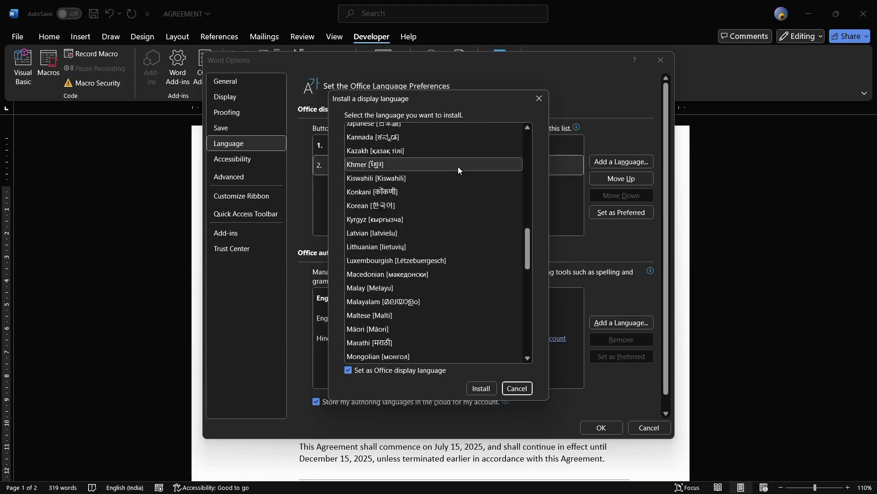
scroll(458, 166, "up", 1)
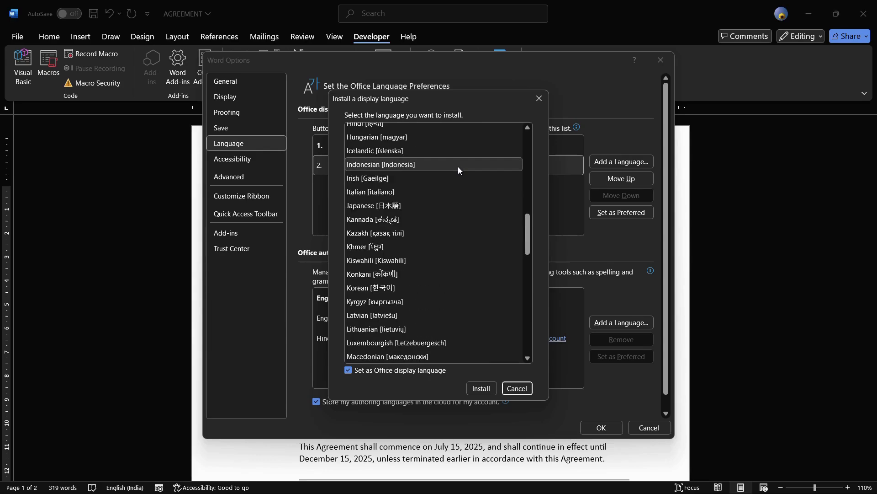
scroll(458, 166, "up", 1)
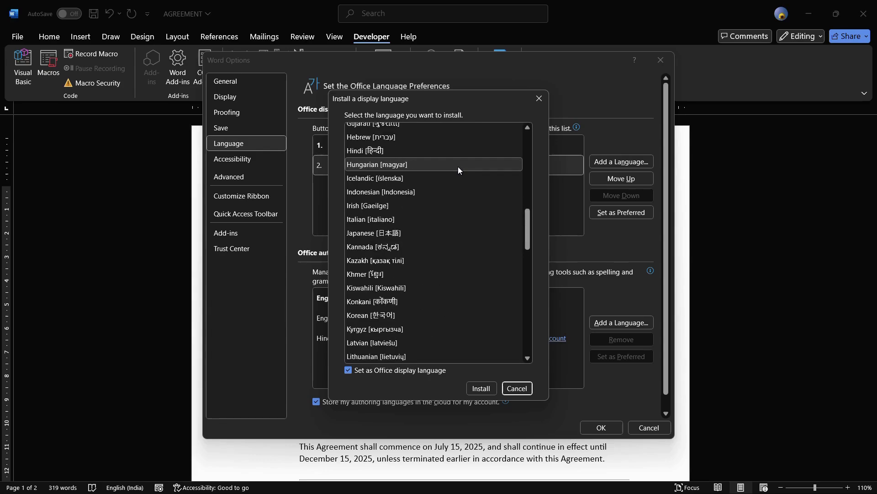
left_click(418, 155)
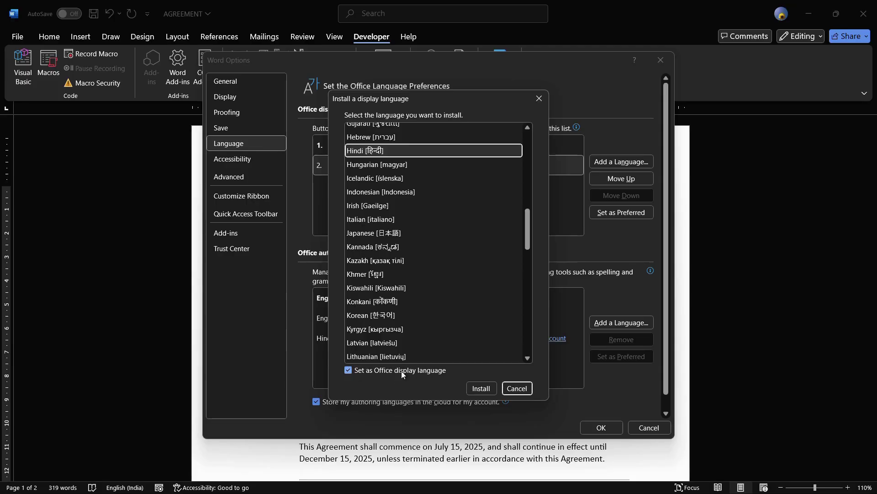
left_click(348, 372)
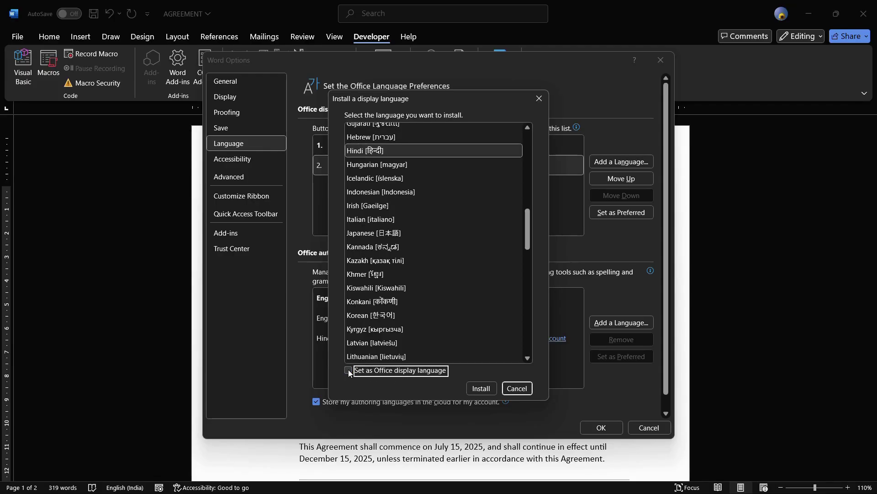
left_click(480, 388)
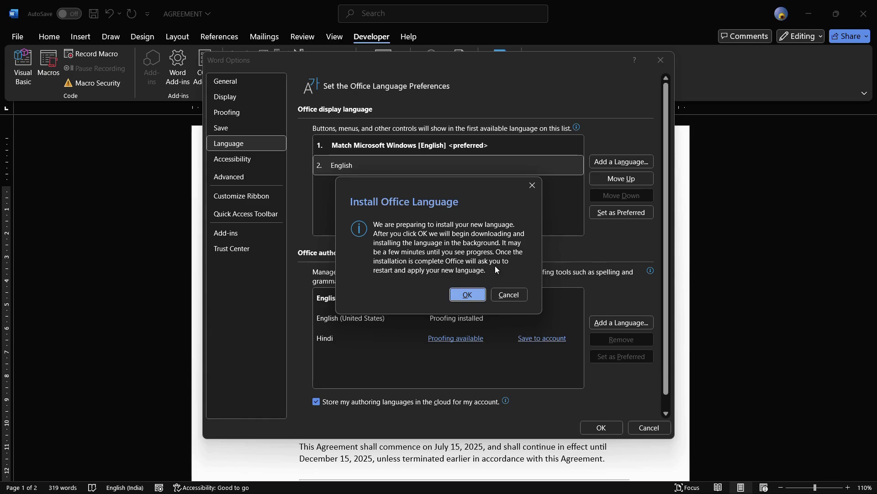
- Confirm the Hindi language installation with OK
left_click(467, 296)
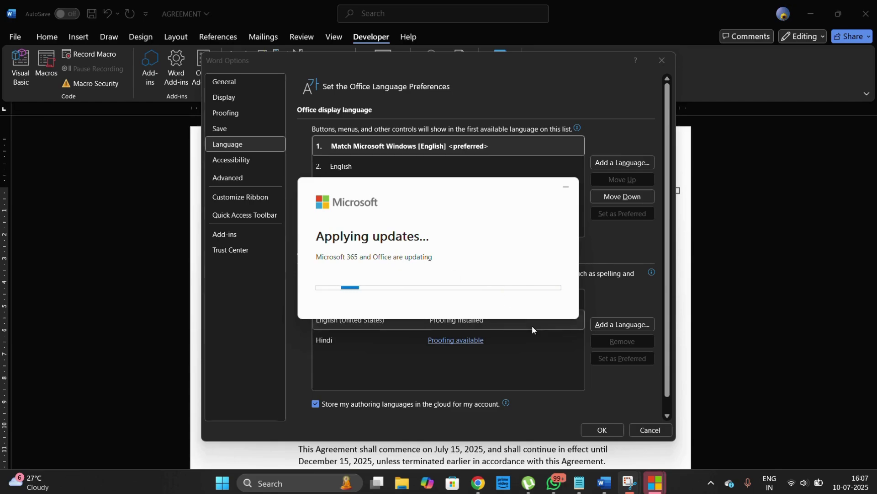
- Let the updater close Word by choosing Continue in the Save your work prompt
mouse_move(655, 483)
mouse_move(693, 420)
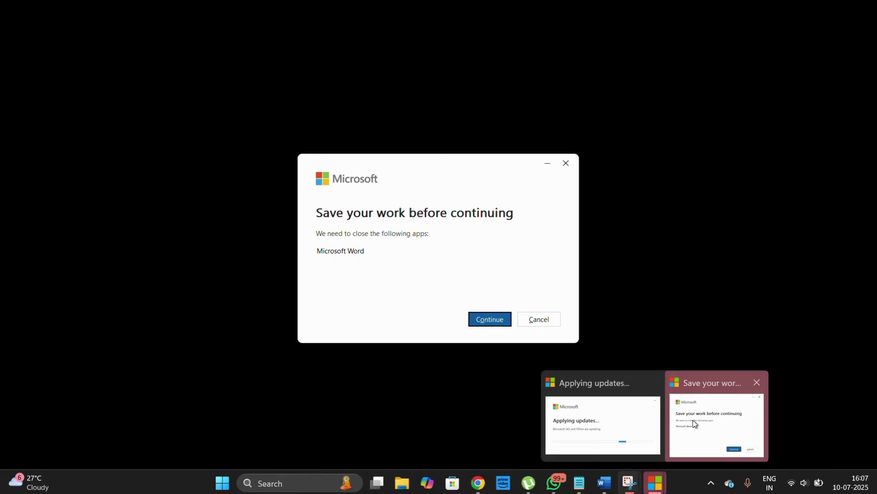
left_click(692, 419)
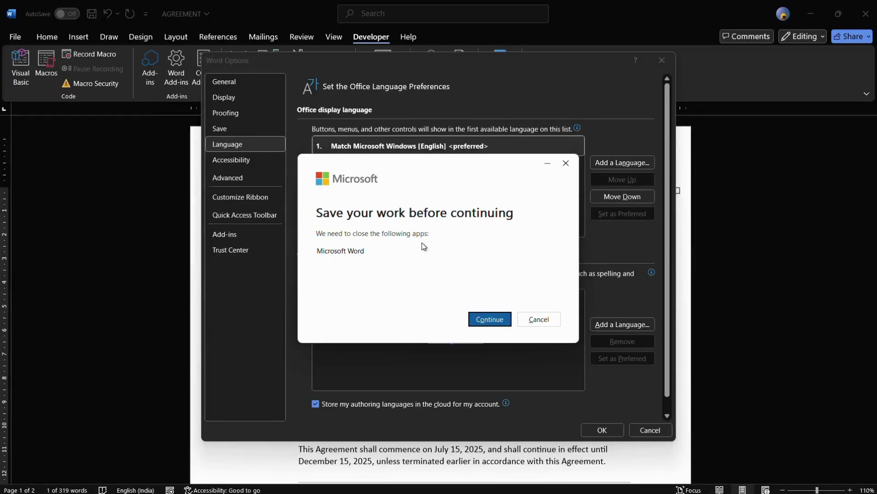
left_click(500, 320)
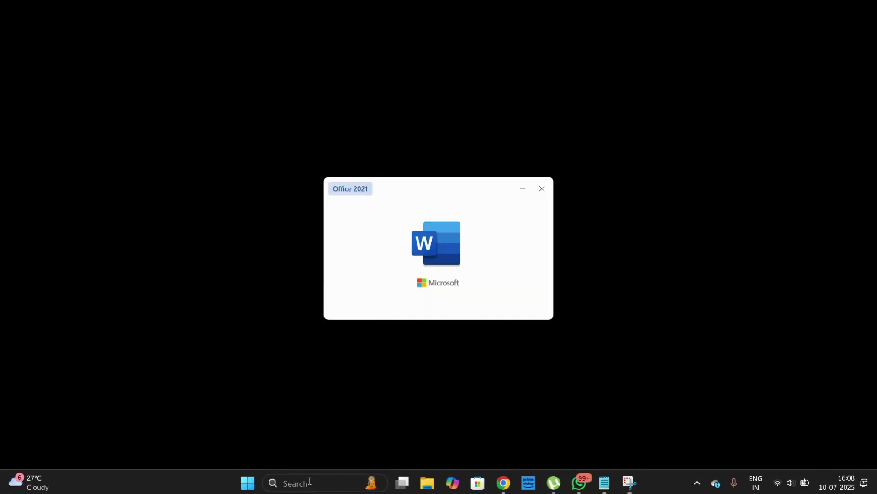
- Reopen Word, save the recovered AGREEMENT document to this PC, and open Word Options
left_click(308, 483)
type("w")
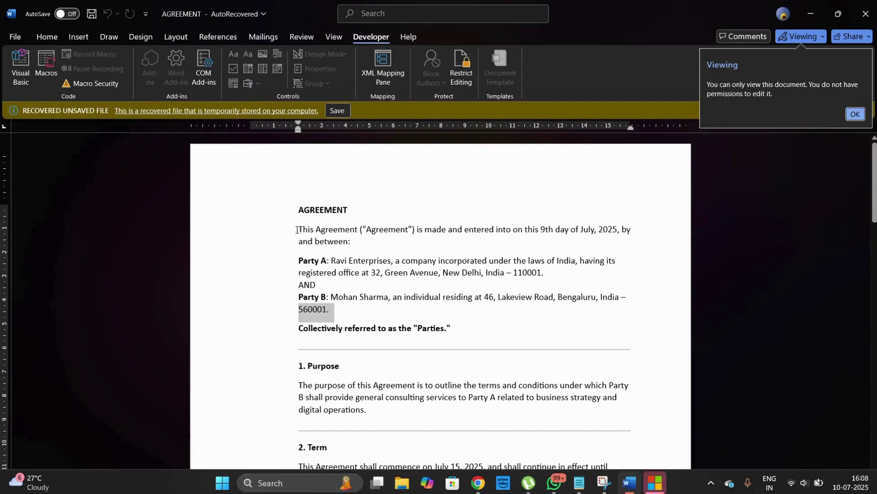
left_click(338, 111)
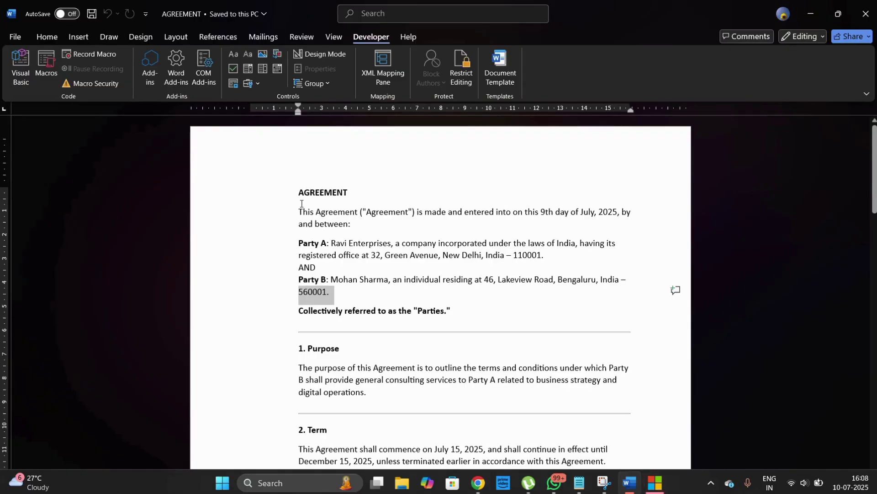
left_click(15, 37)
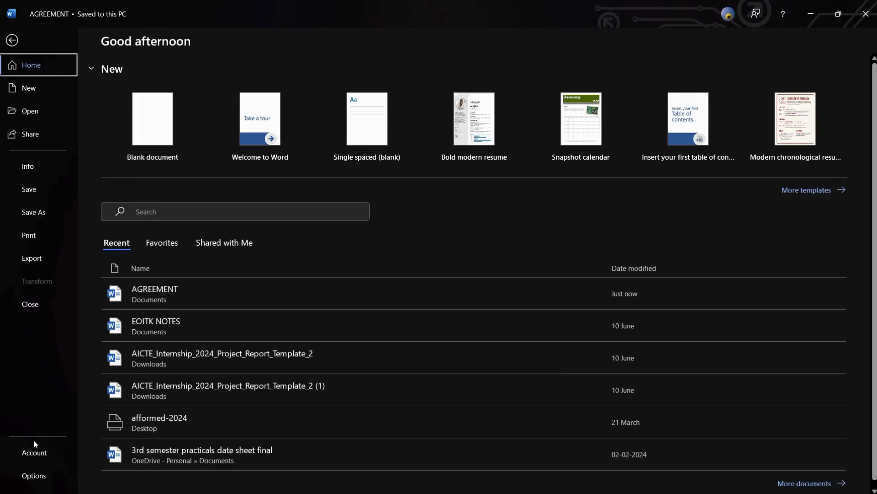
left_click(27, 477)
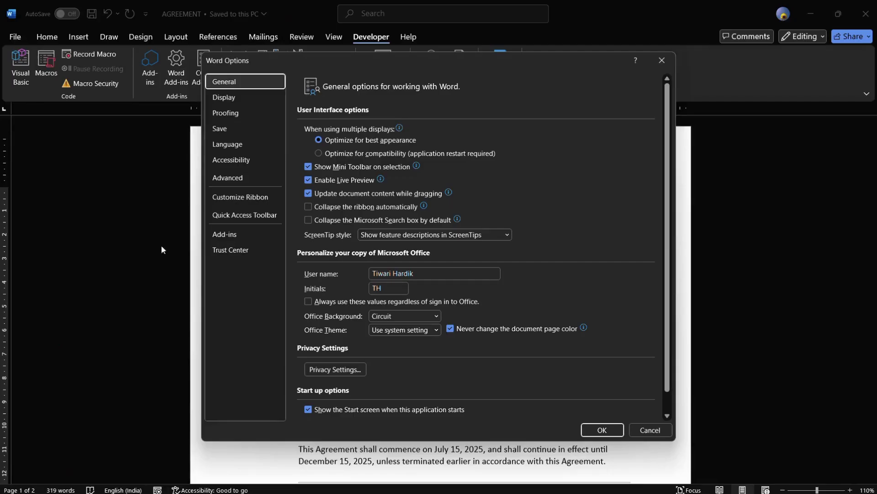
- Set Hindi as the preferred display language, then confirm with OK and acknowledge the restart notice
left_click(228, 145)
left_click(351, 187)
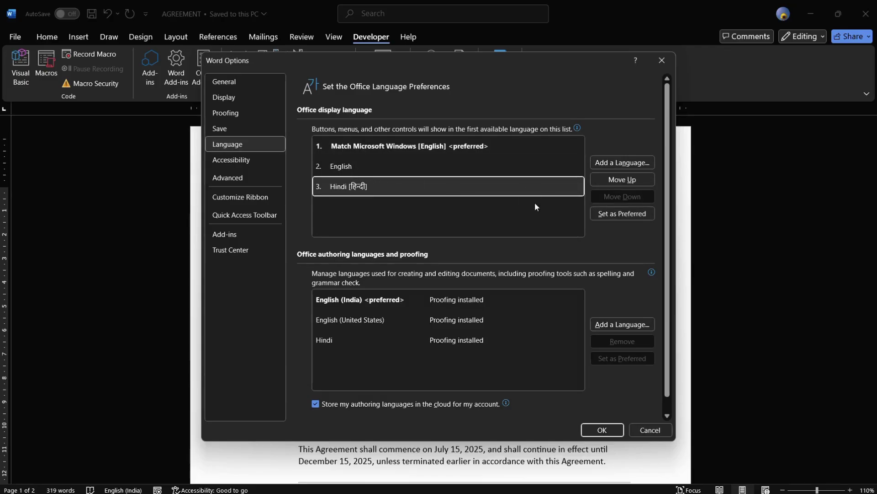
left_click(621, 215)
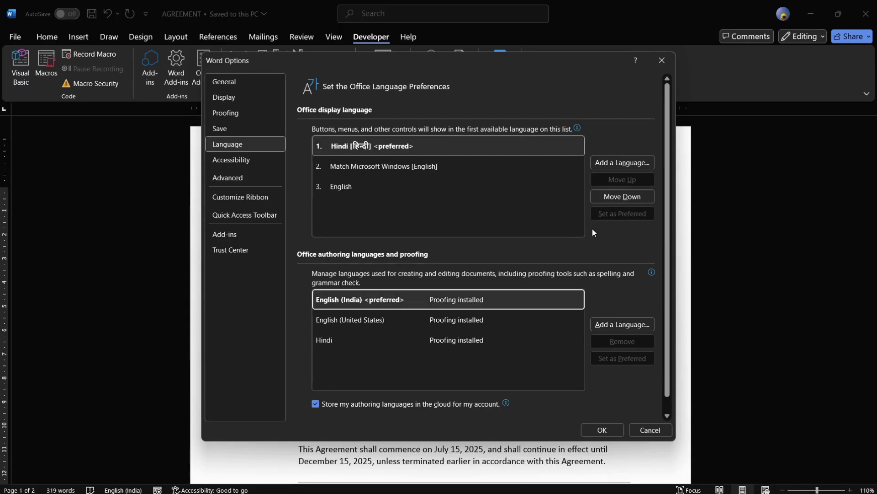
left_click(602, 429)
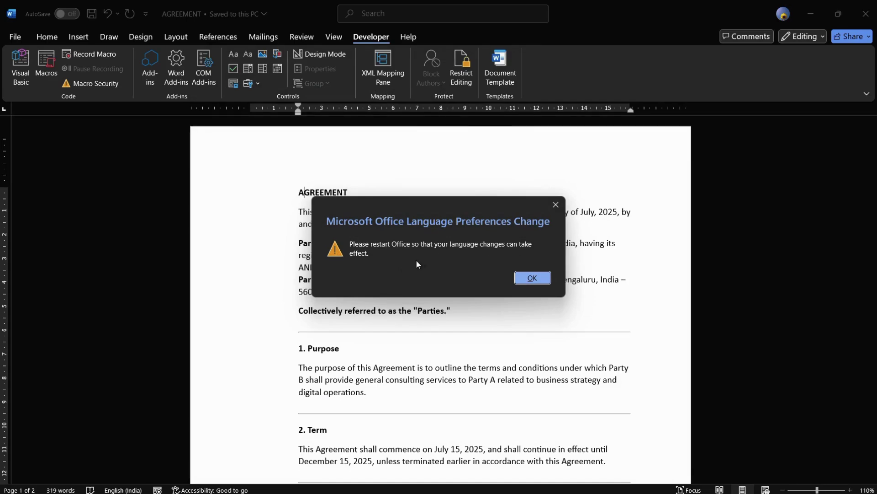
left_click(526, 279)
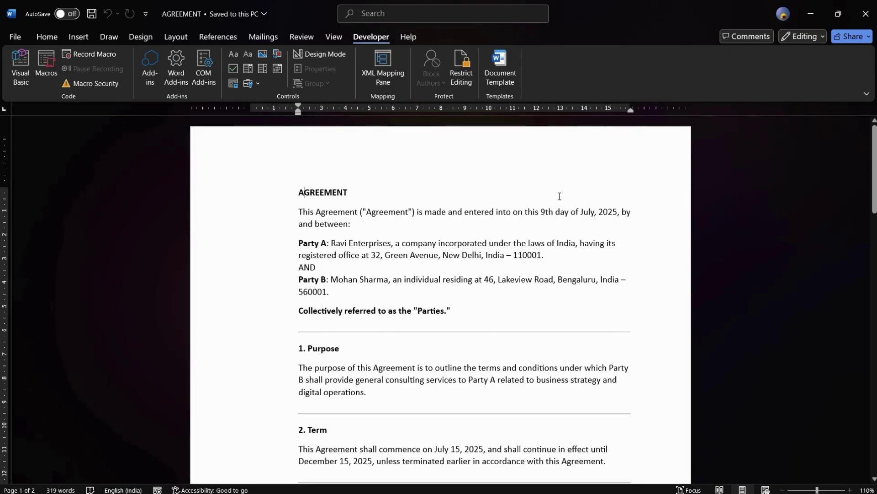
- Close Word and relaunch it by searching 'ms wo' in Windows search
left_click(866, 14)
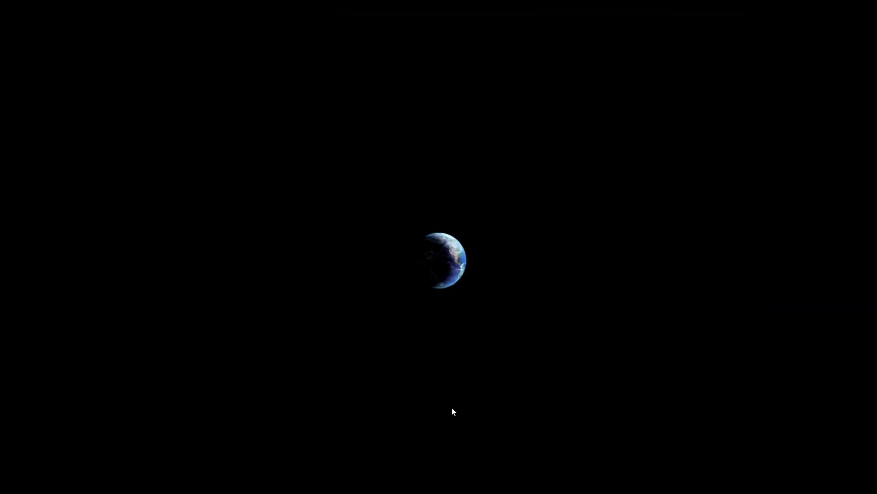
left_click(309, 481)
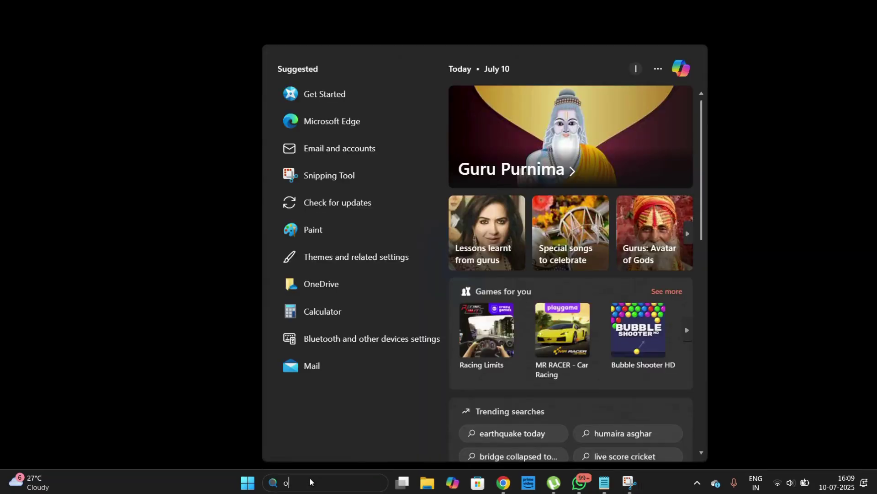
type("open")
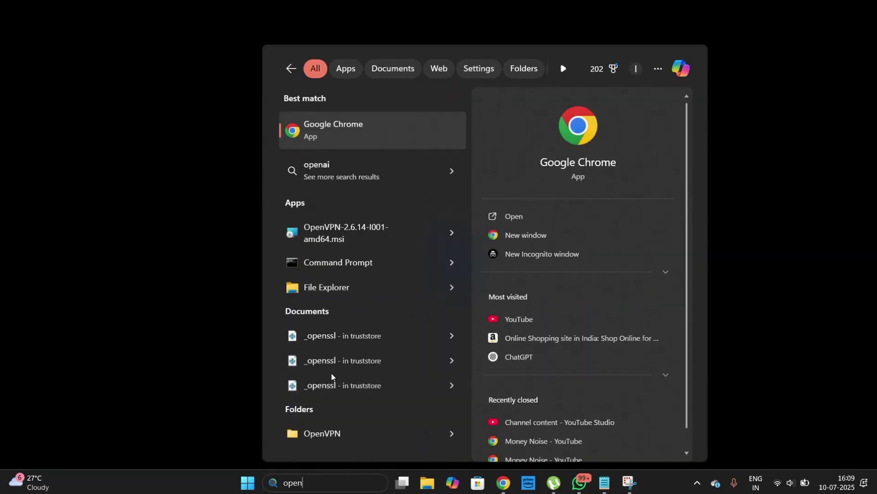
key("BackSpace")
key("BackSpace")
key("BackSpace")
key("BackSpace")
type("m")
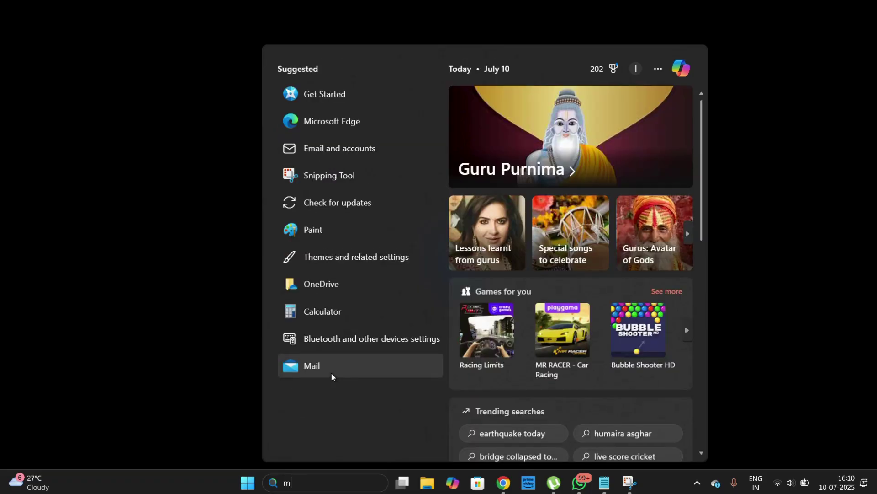
type("s wo")
left_click(329, 136)
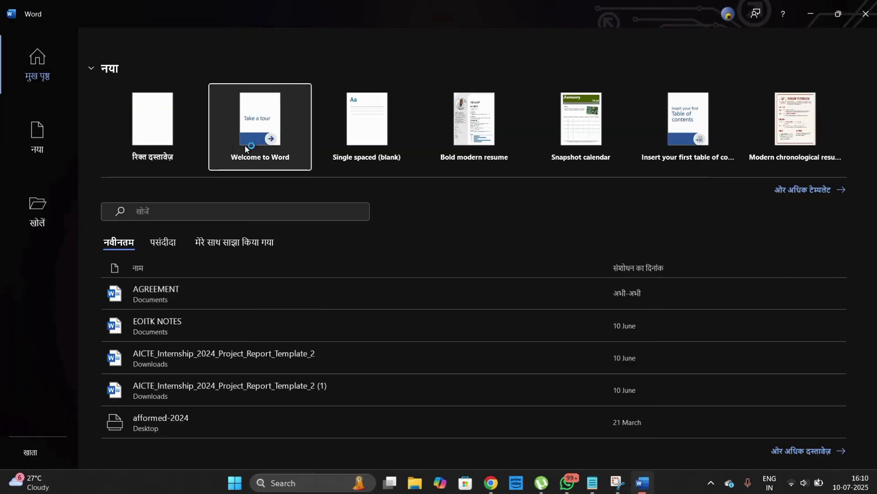
- Dismiss the Welcome to Word preview and open Word Options (विकल्प)
left_click(245, 145)
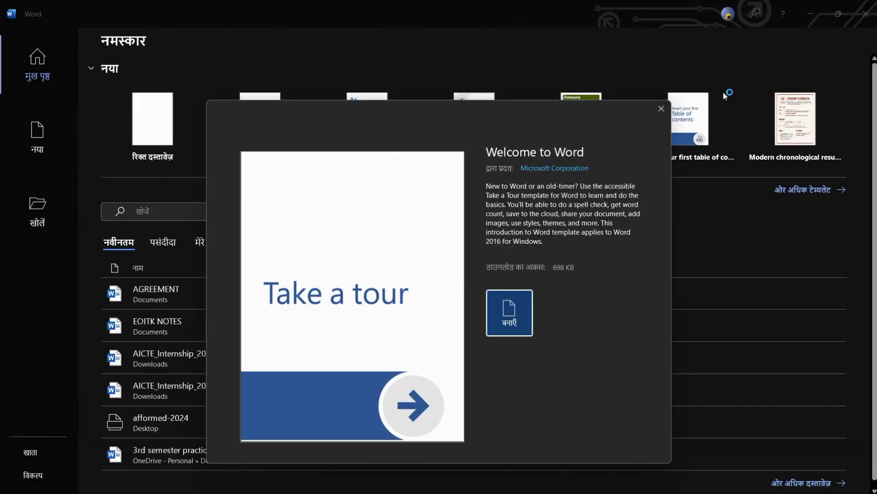
left_click(661, 108)
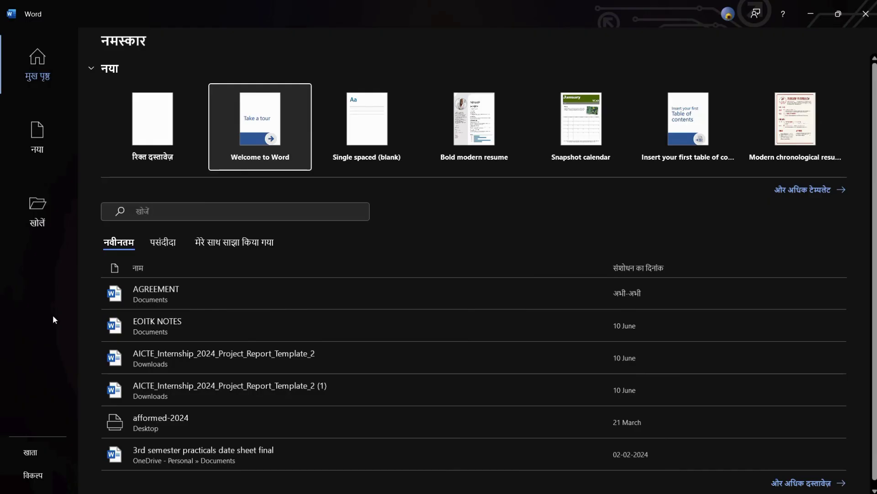
left_click(35, 477)
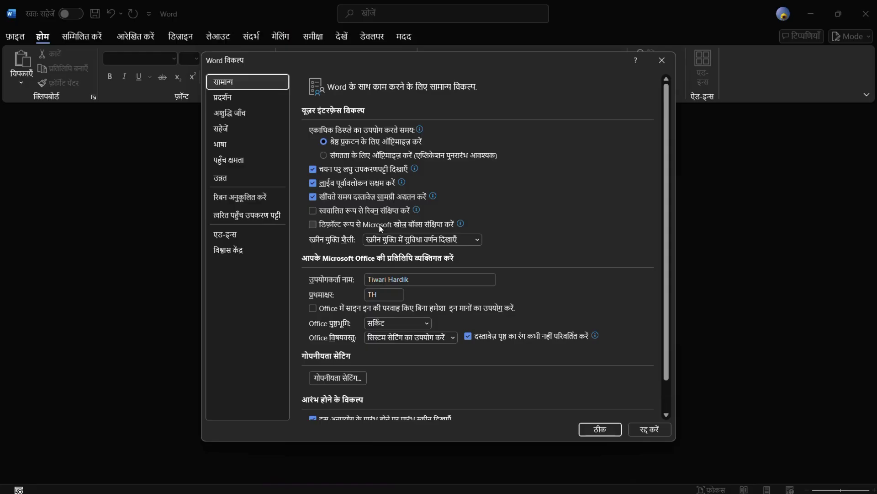
- Make Match Microsoft Windows (English) the preferred display language and confirm both ठीक prompts
left_click(251, 145)
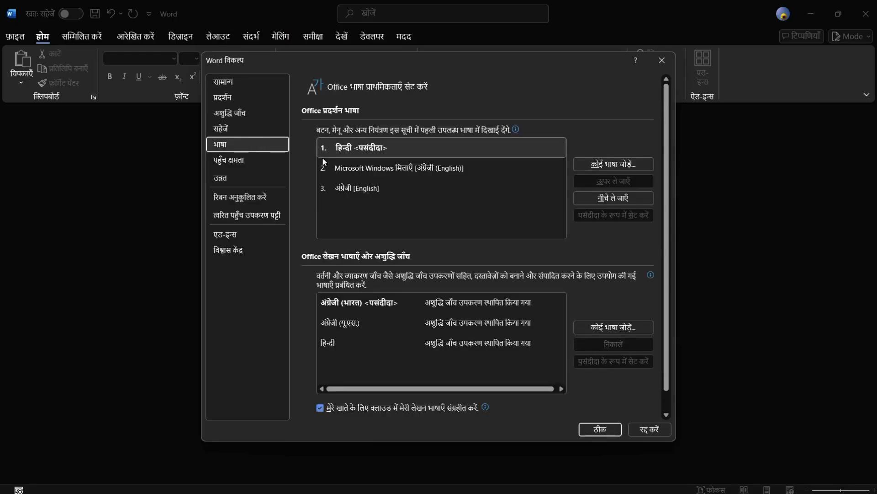
left_click(403, 169)
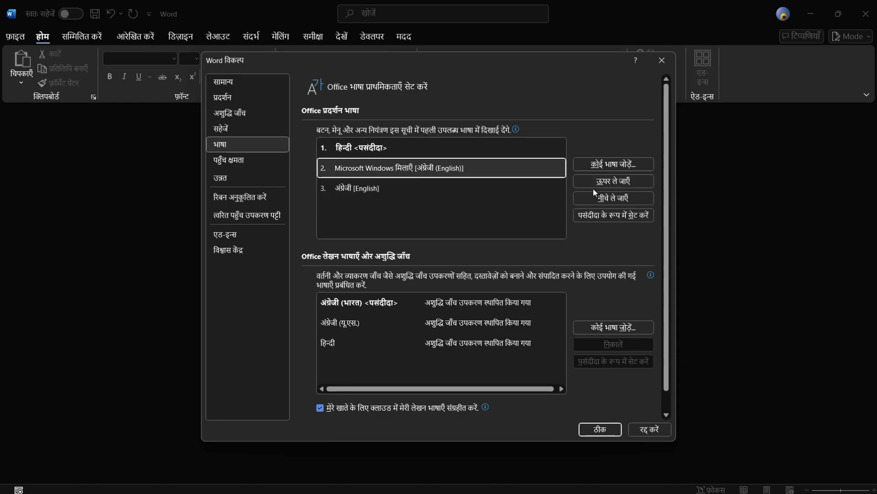
left_click(603, 216)
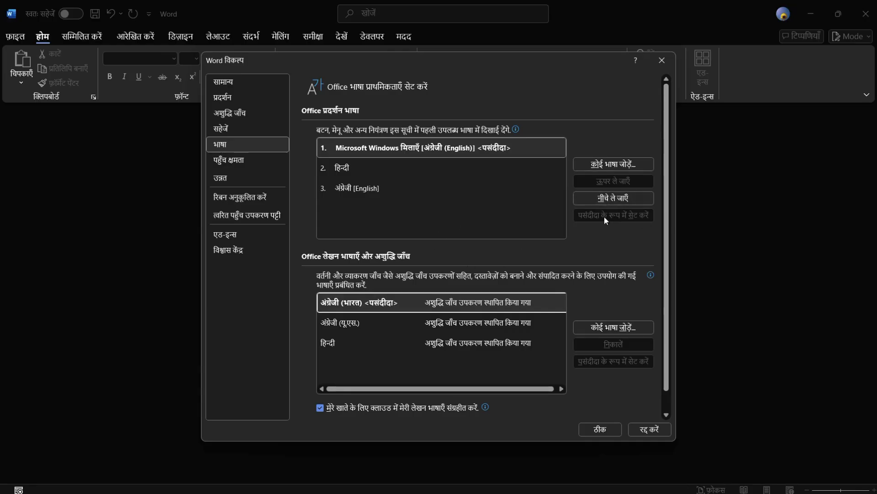
left_click(606, 427)
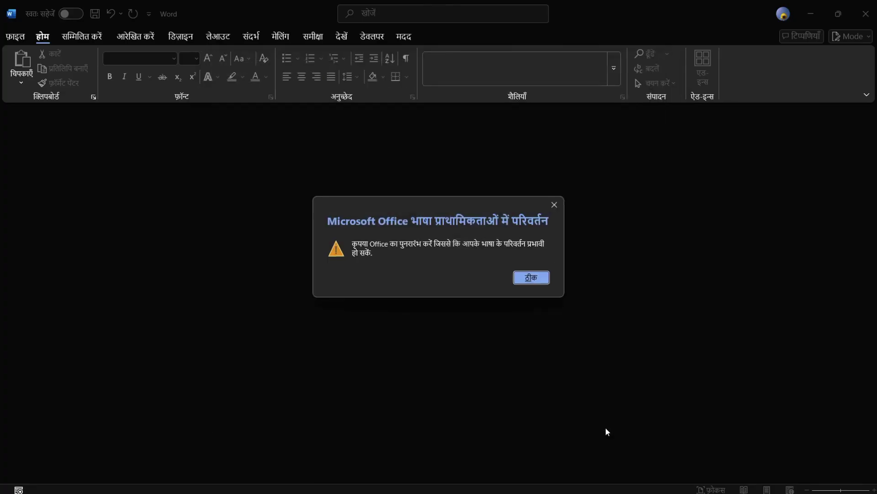
left_click(531, 277)
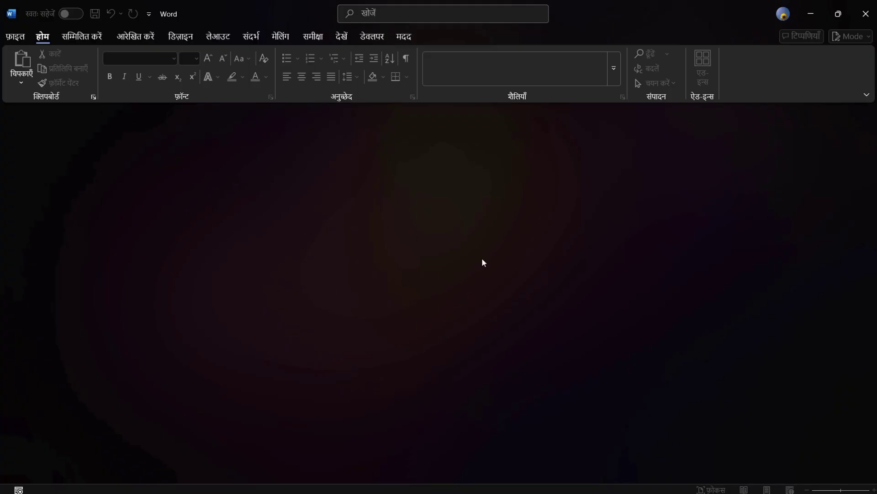
- Close Word and relaunch it from a Windows search for 'word' so it opens in English
left_click(866, 13)
left_click(283, 479)
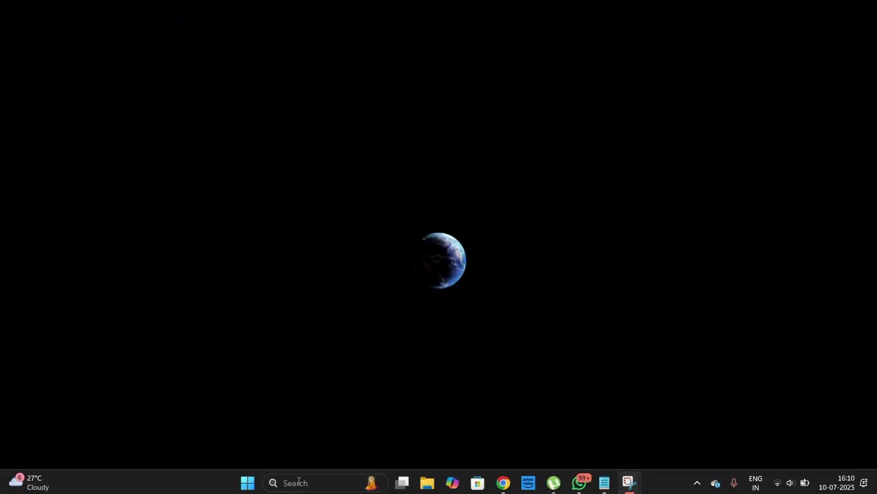
type("word")
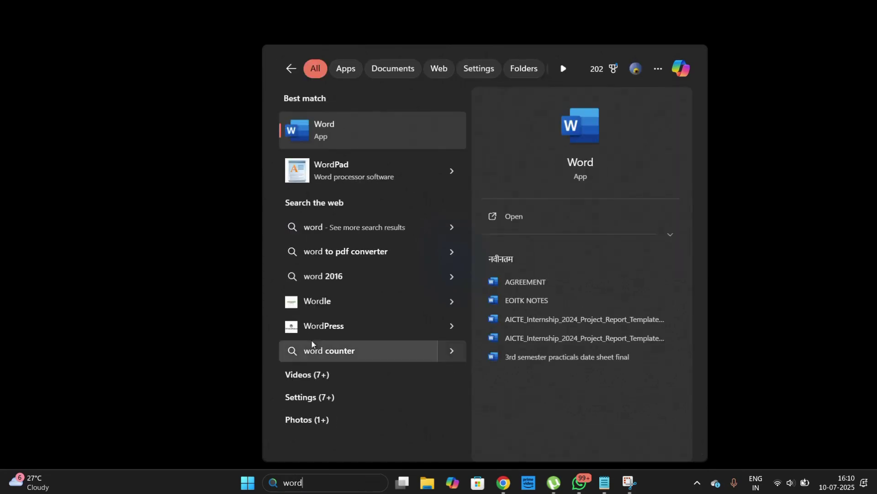
left_click(325, 133)
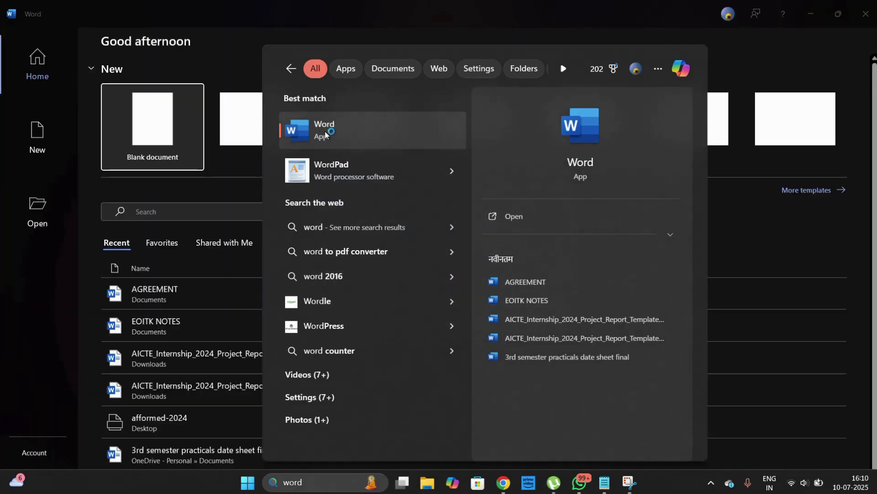